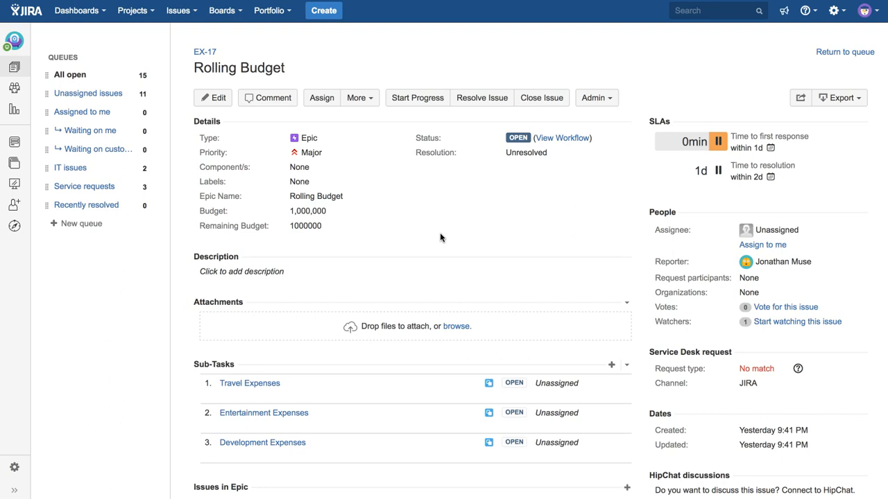
Open the Travel Expenses sub-task and set its Expense field to 50000
click(310, 213)
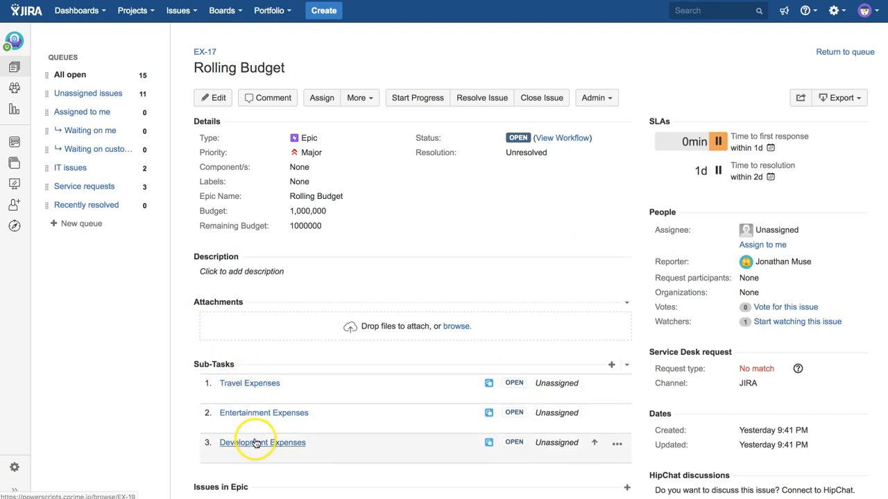
click(255, 385)
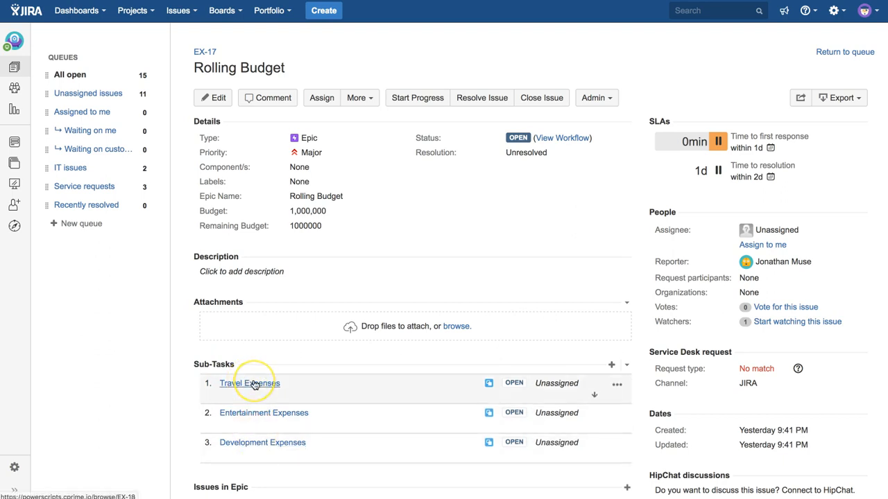
click(271, 442)
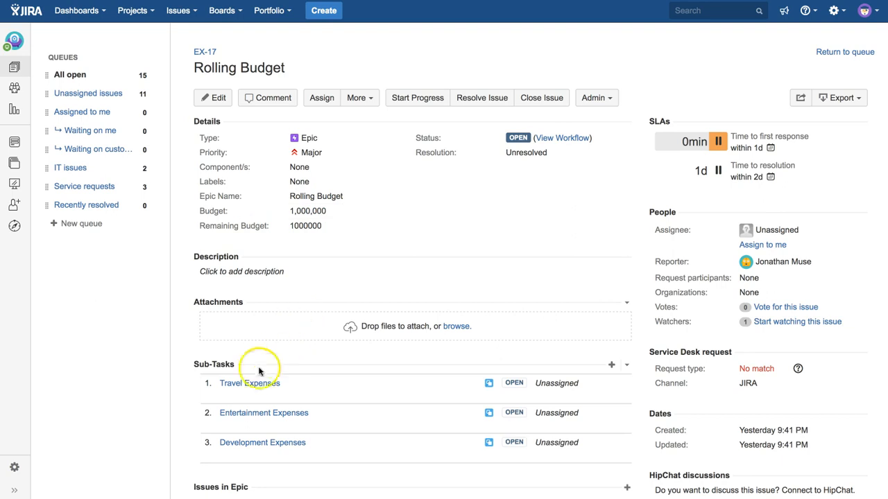
click(247, 384)
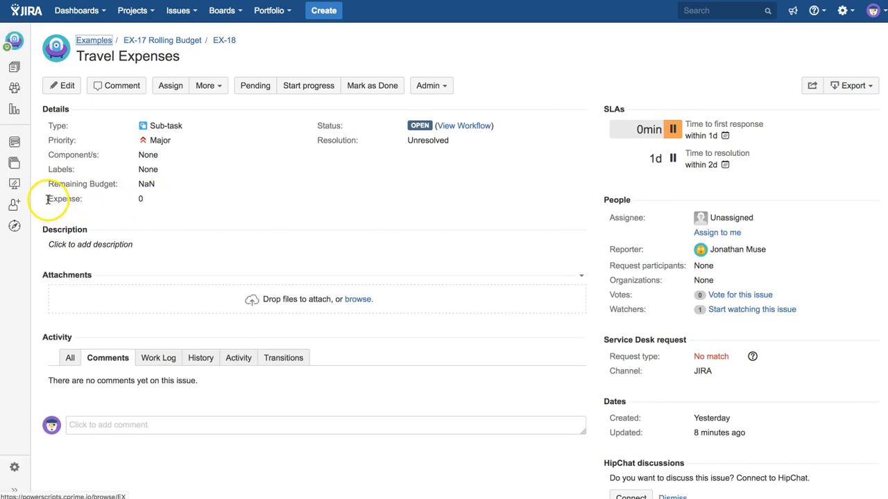
click(151, 199)
text(50000)
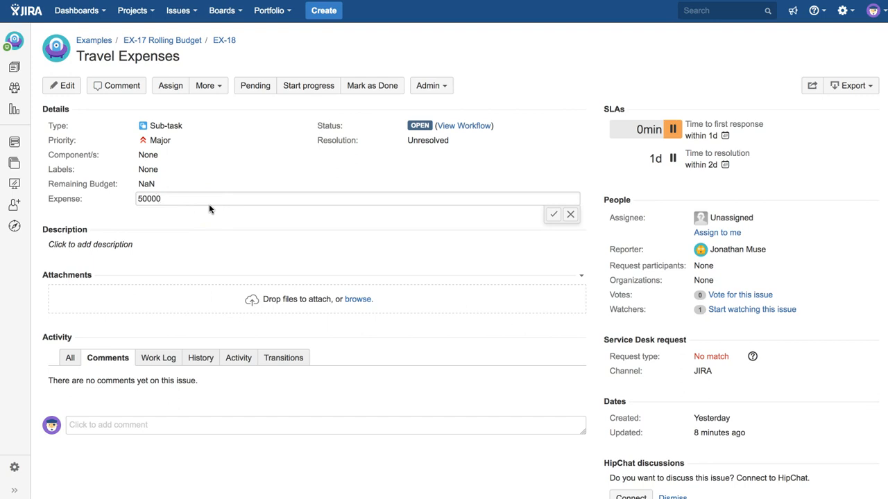
click(552, 214)
Return to the Rolling Budget epic, reload it, open the Development Expenses sub-task and set its Expense to 500000
click(184, 41)
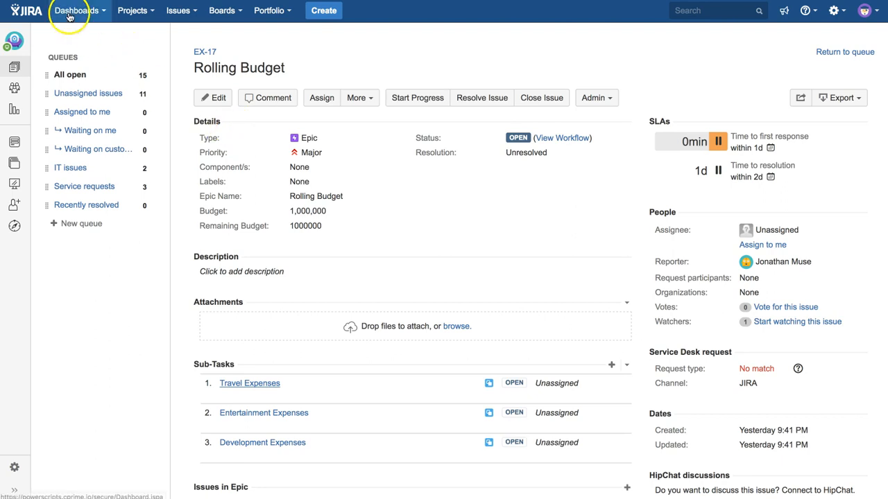
key(super+r)
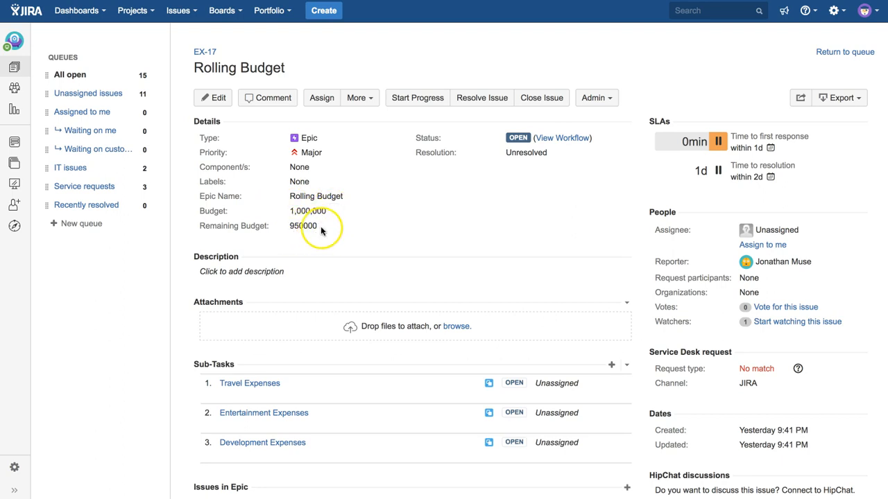
click(255, 445)
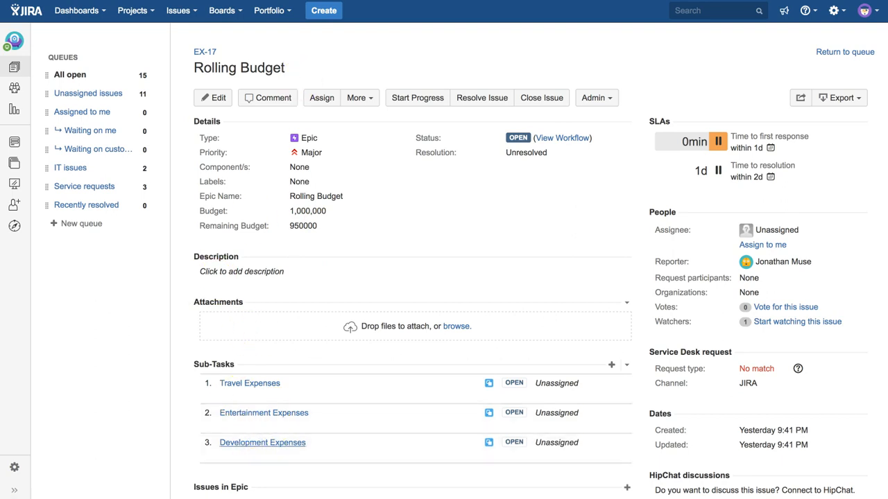
click(148, 201)
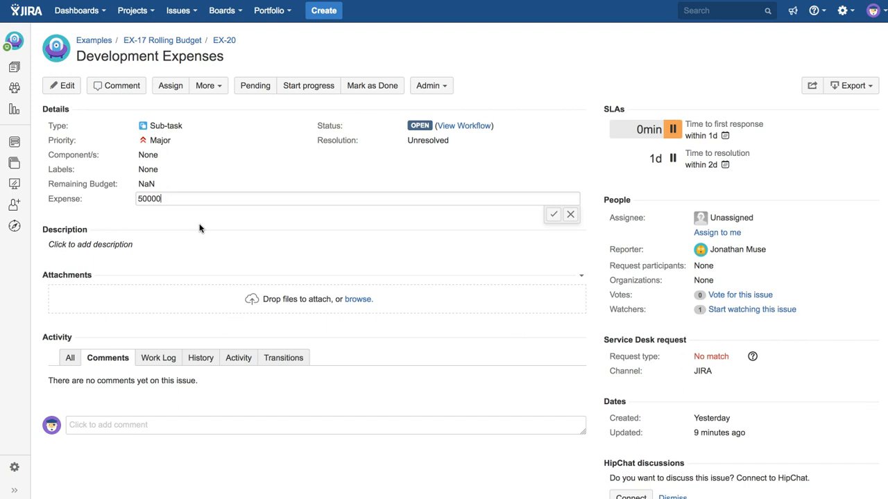
click(553, 215)
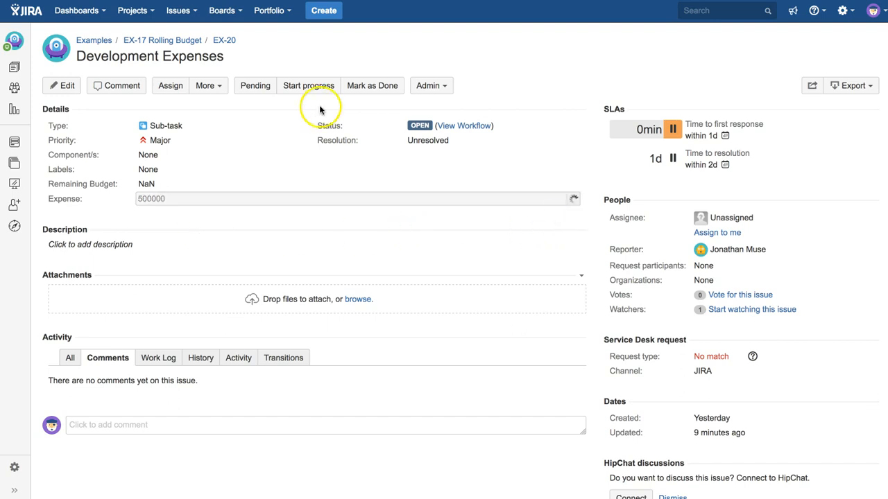
Return to the Rolling Budget epic and reload it to check its remaining budget
click(310, 293)
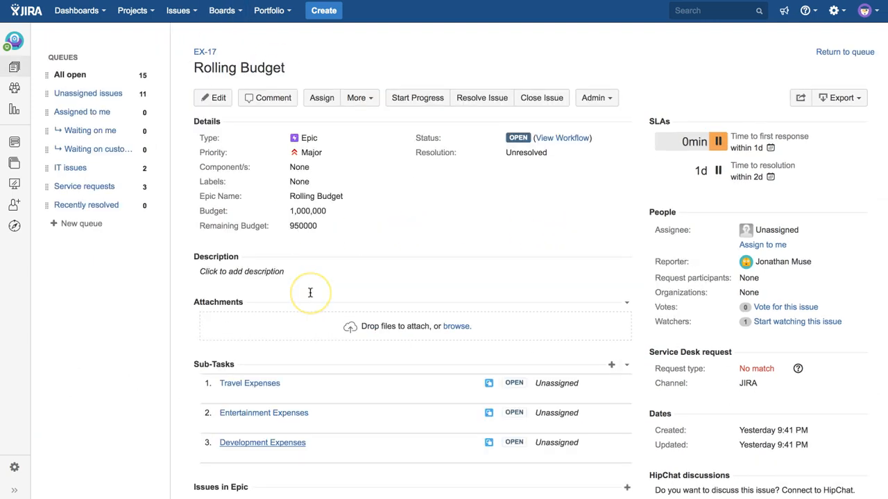
key(super+r)
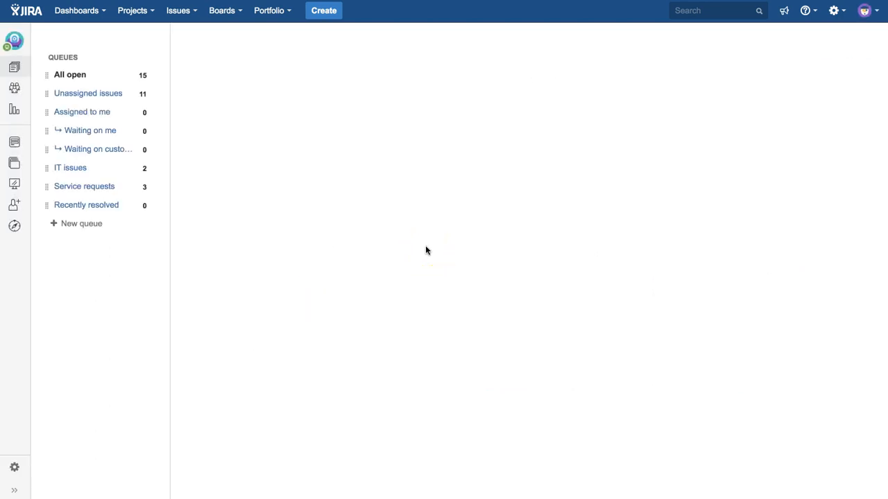
click(321, 242)
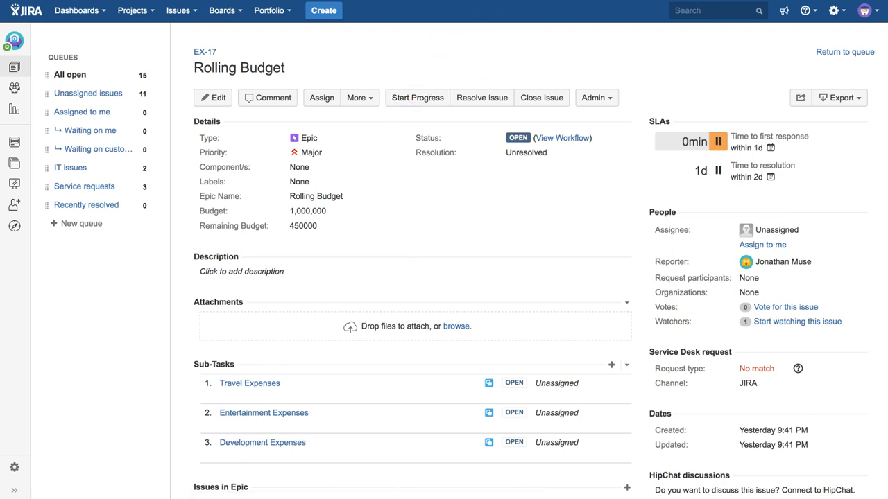
Open the Issues custom fields administration, start adding a custom field and confirm administrator access with the account password
click(836, 13)
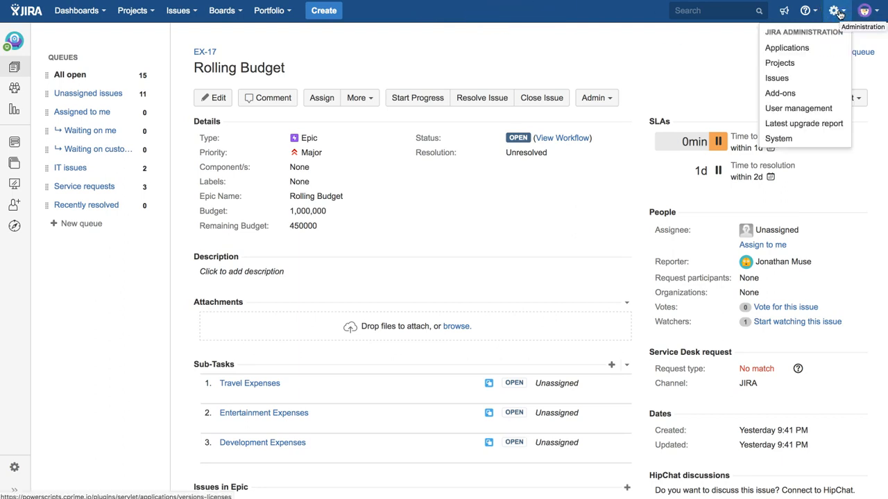
click(780, 77)
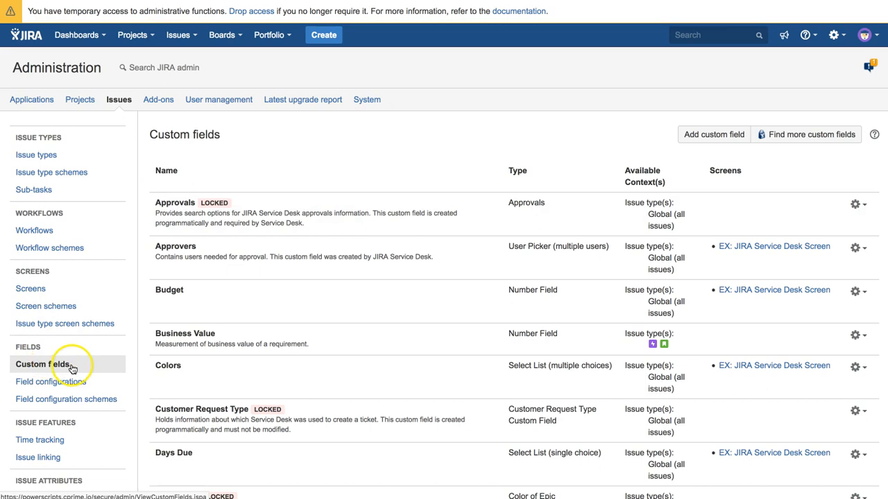
click(700, 134)
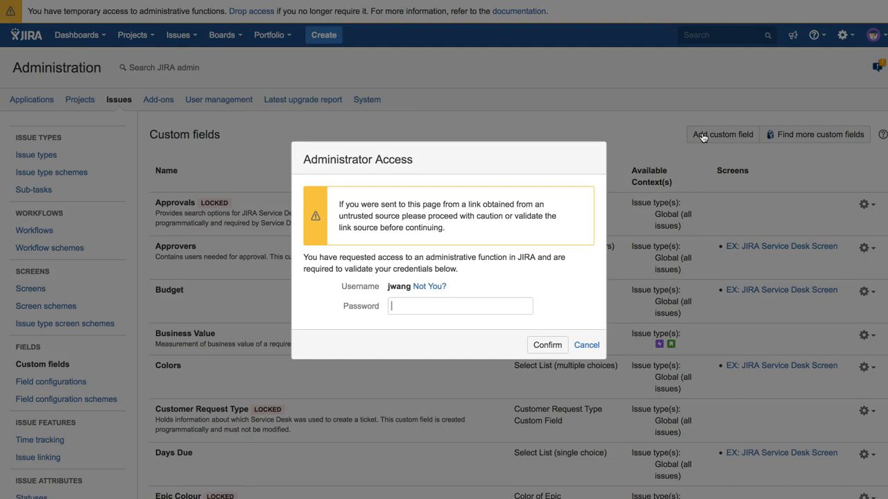
key(super+backslash)
key(Return)
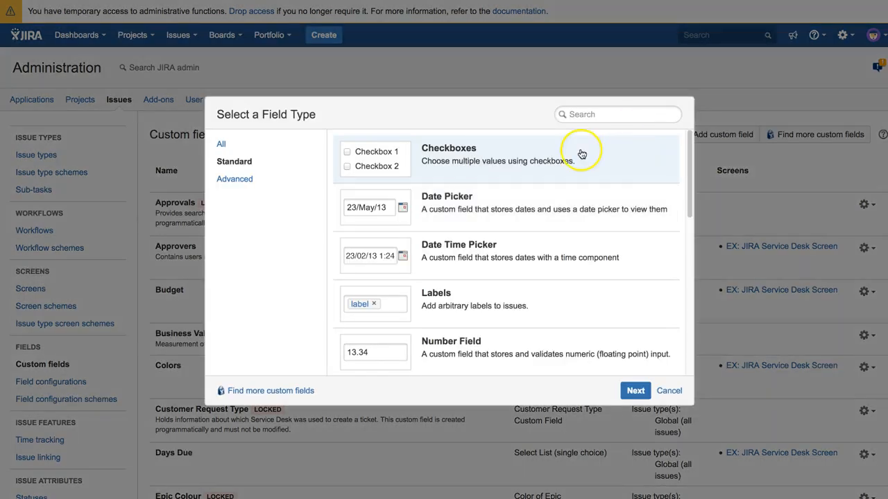
click(263, 182)
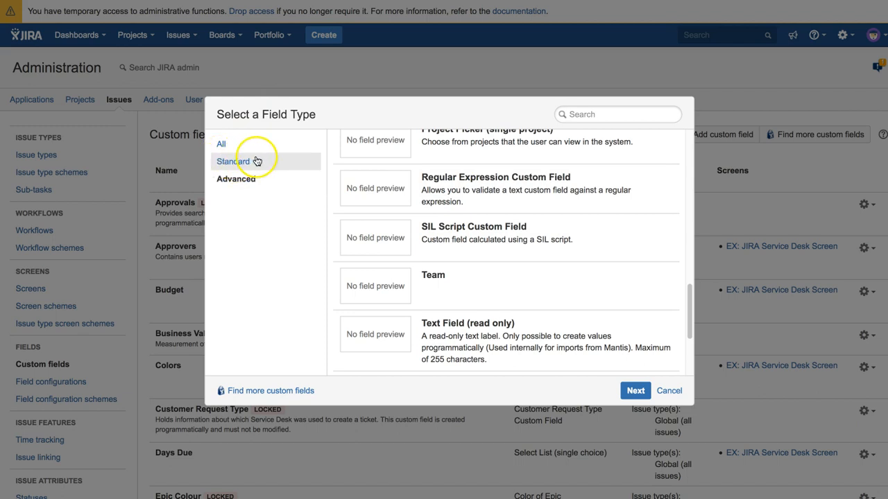
click(449, 234)
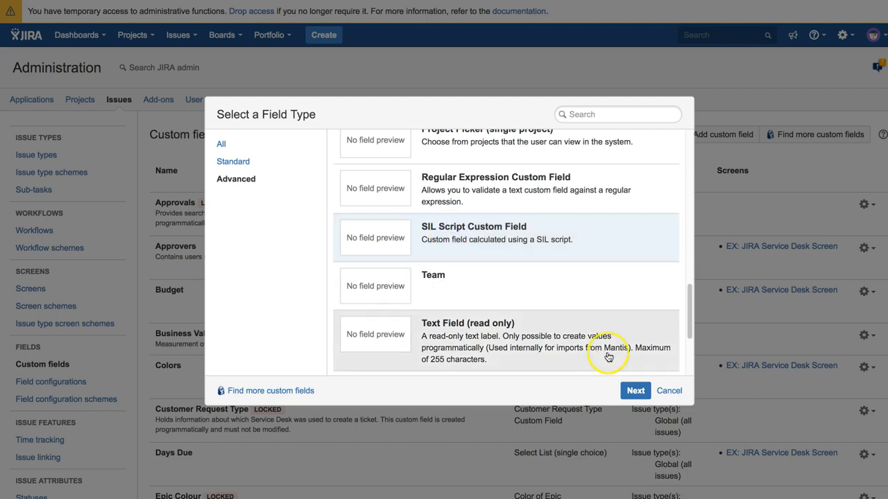
click(636, 392)
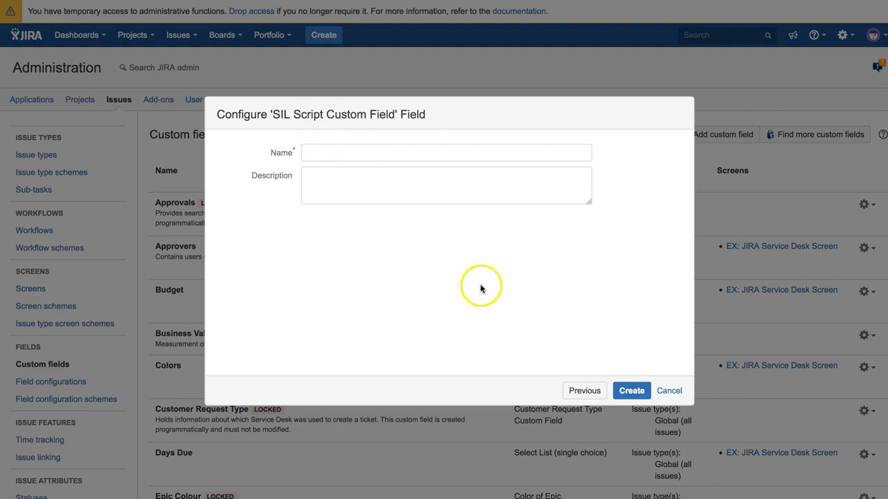
click(671, 393)
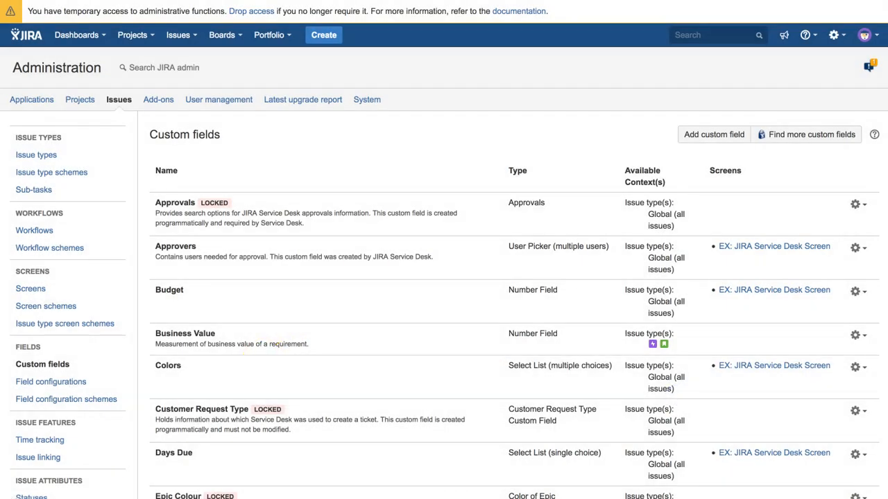
Open the configuration page of the Remaining Budget custom field
scroll(416, 293, down, 15)
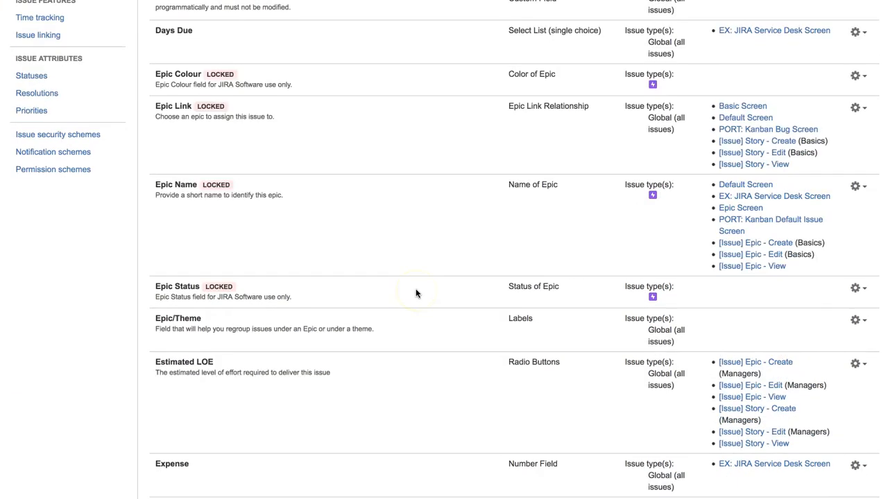
scroll(416, 293, down, 8)
scroll(416, 293, down, 3)
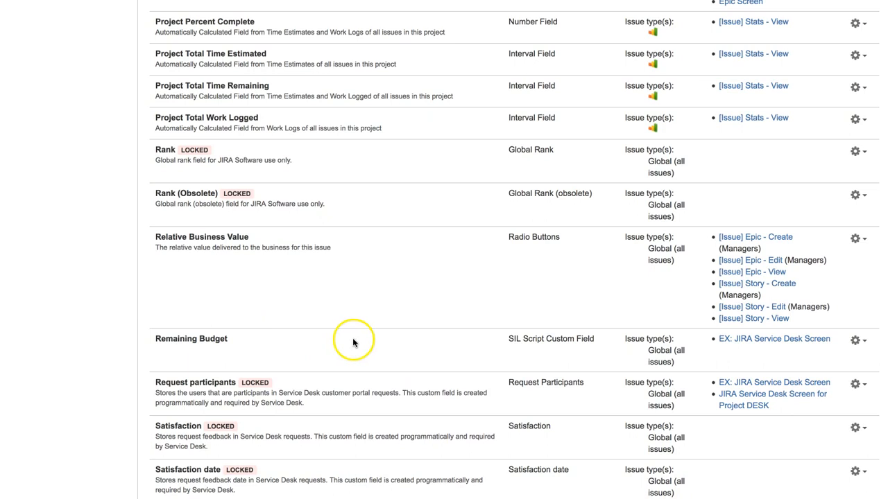
click(860, 341)
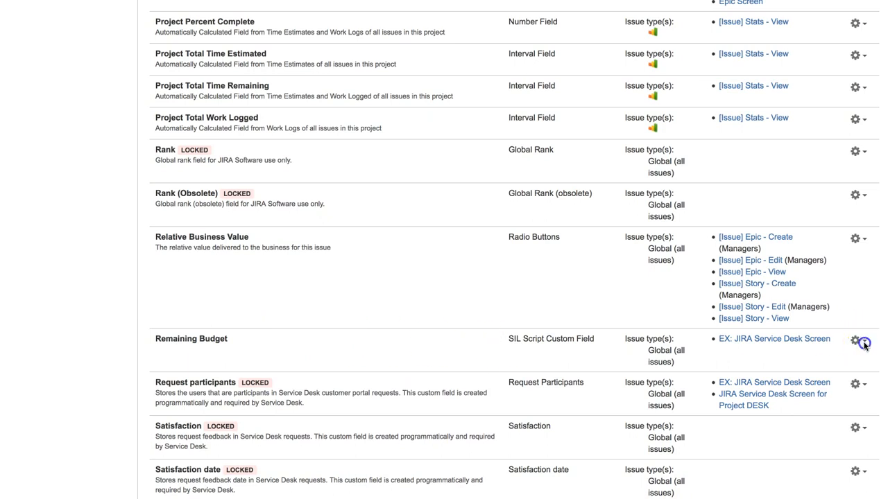
click(831, 361)
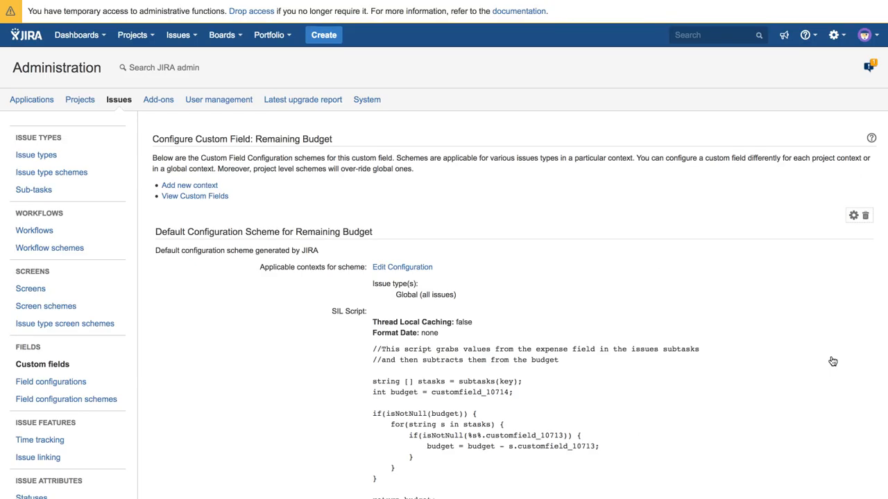
Examine the Remaining Budget field's SIL script, including the line reading the budget custom field
scroll(606, 277, down, 2)
scroll(606, 282, down, 5)
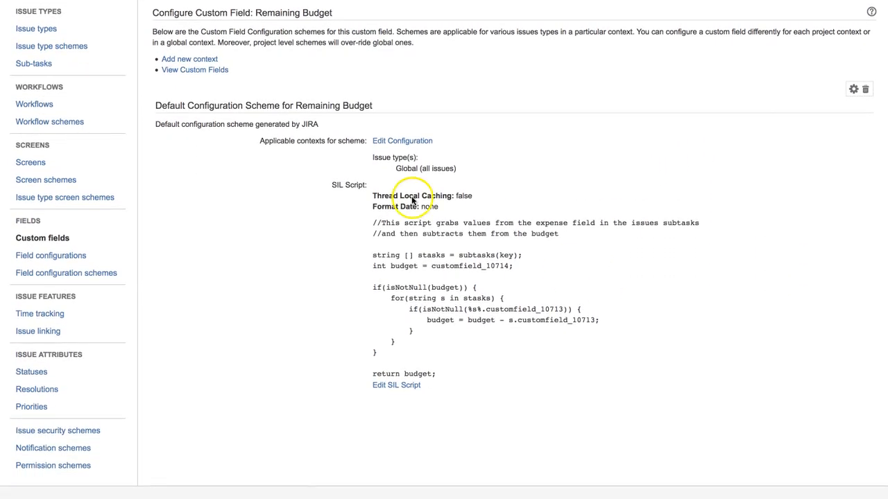
click(373, 223)
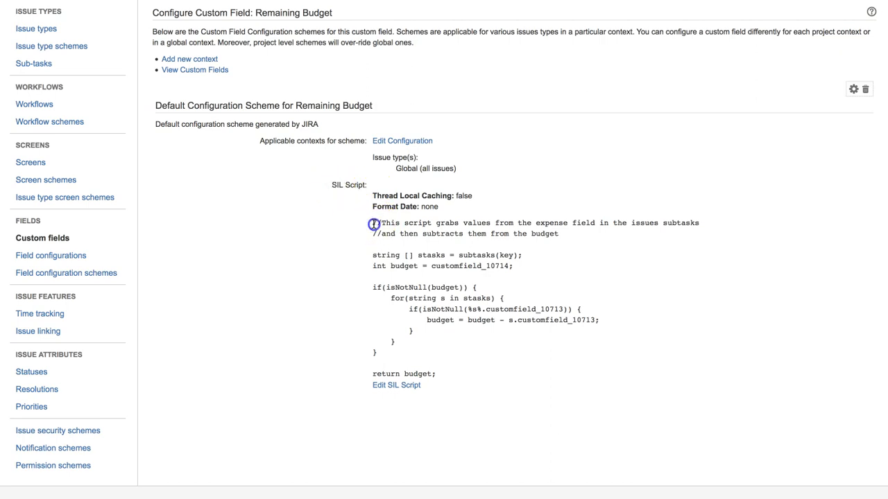
drag(373, 223, 449, 372)
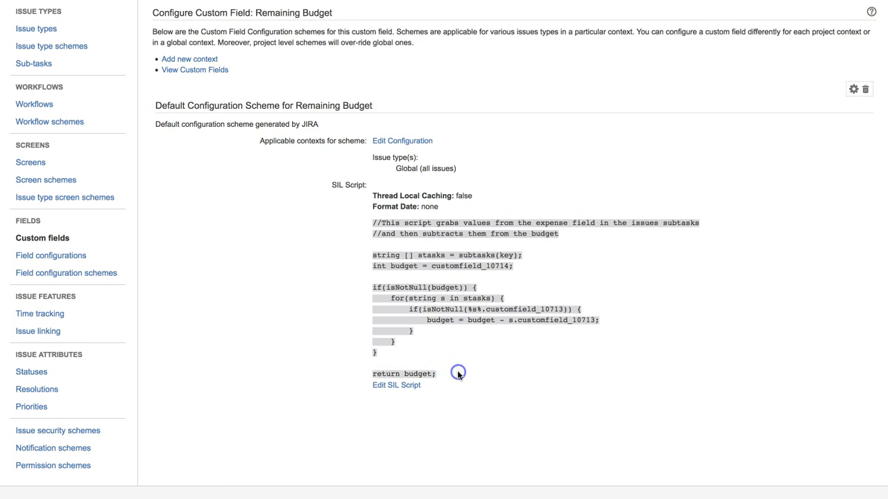
click(458, 374)
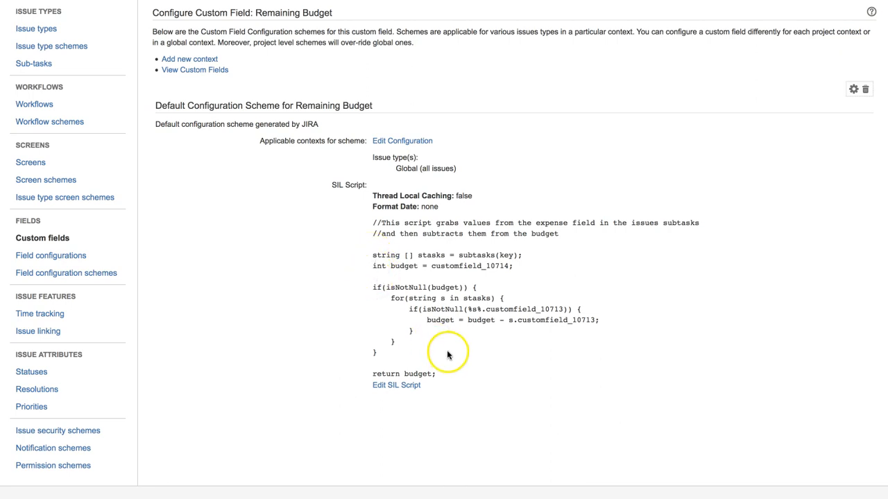
drag(431, 266, 475, 265)
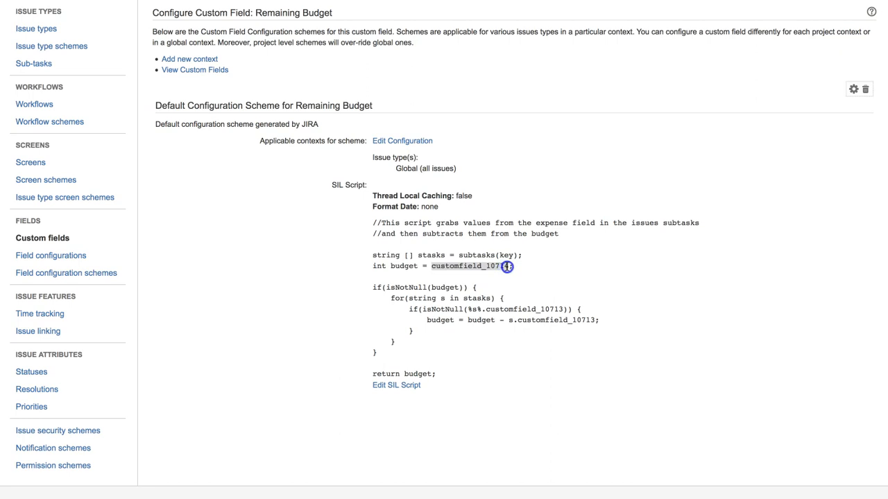
click(518, 267)
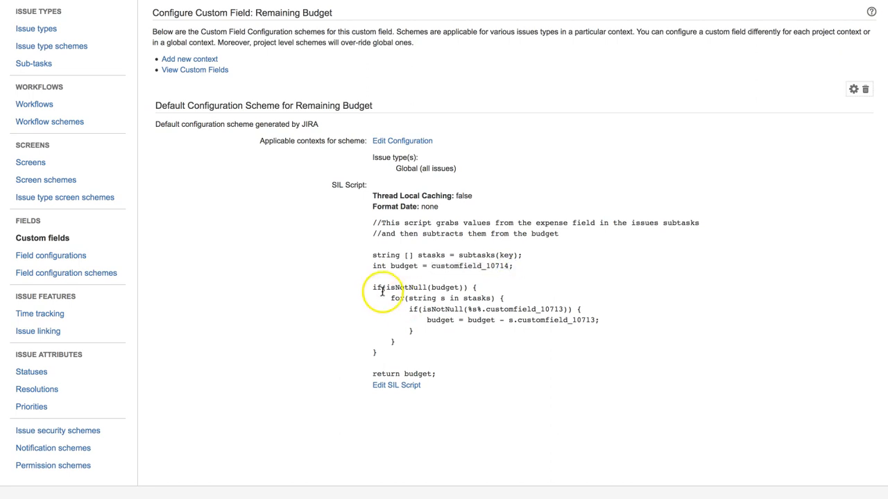
Examine the script's loop that subtracts each subtask's expense and its returned budget value
drag(371, 292, 456, 343)
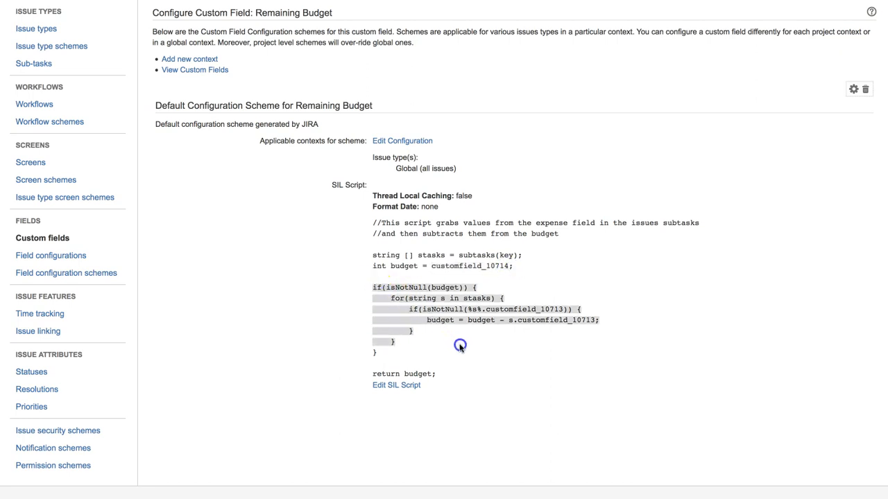
click(426, 361)
drag(404, 374, 439, 375)
click(451, 373)
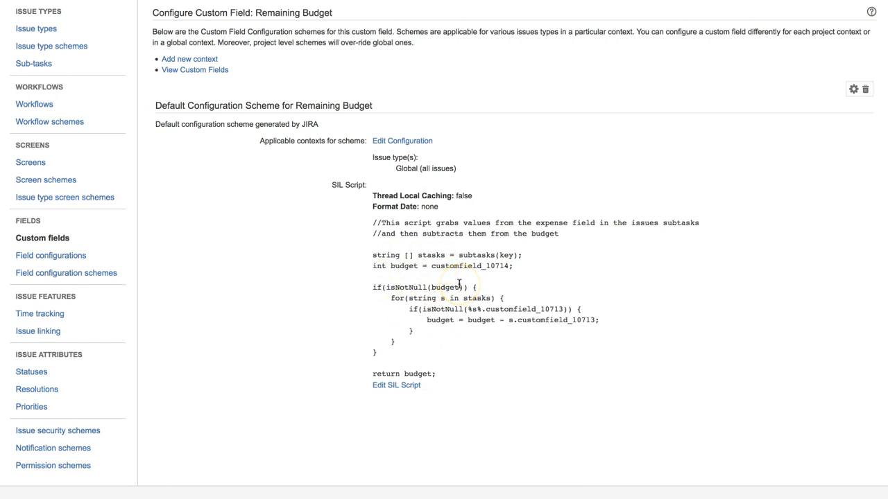
scroll(458, 283, up, 2)
scroll(459, 283, up, 2)
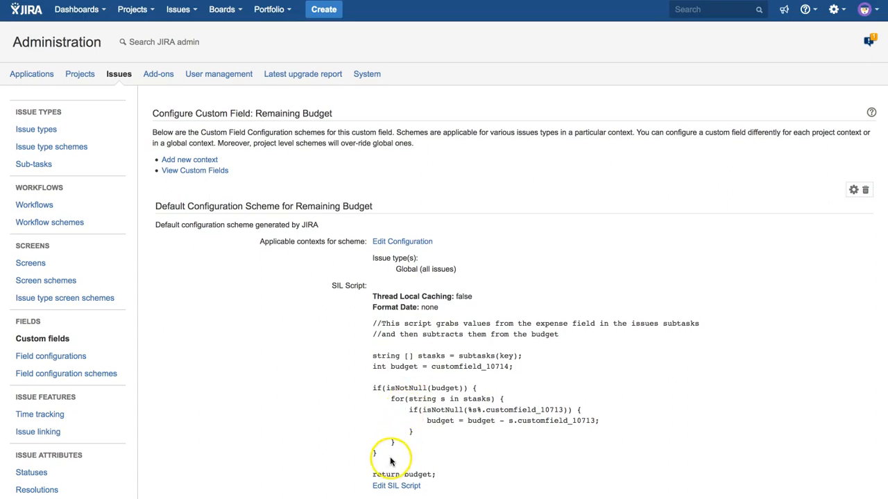
drag(442, 473, 372, 325)
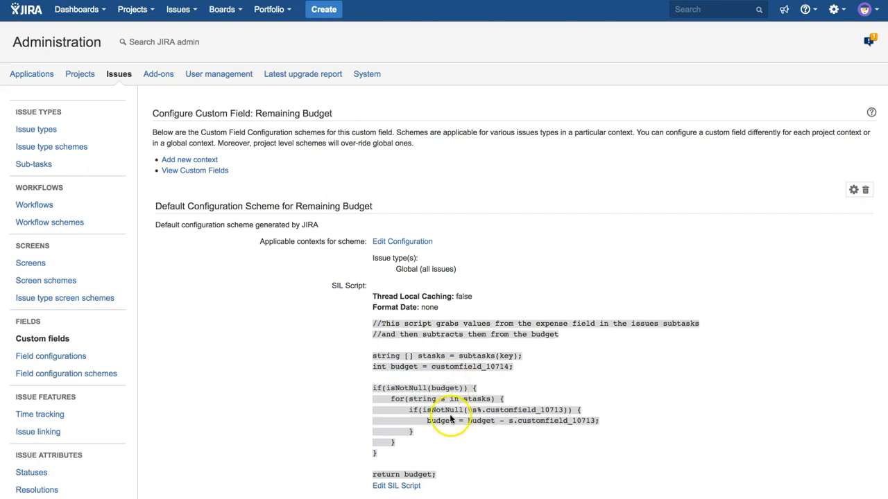
click(487, 414)
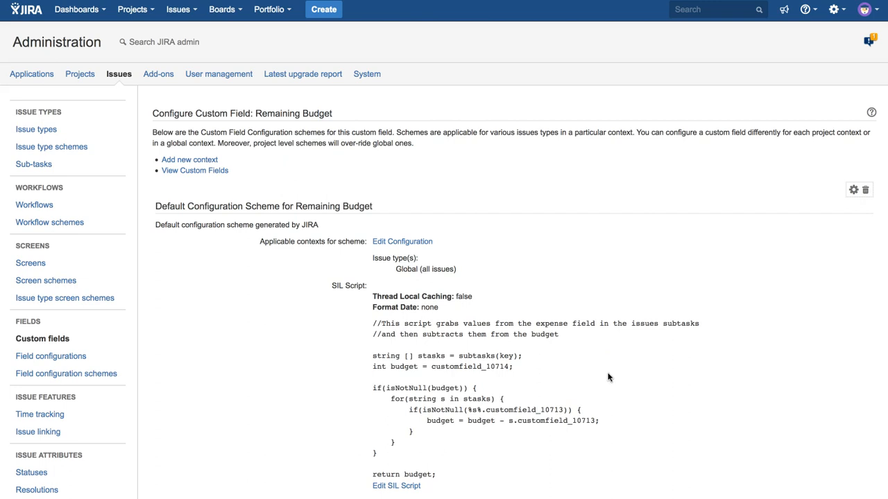
Examine the budget custom field ID referenced in the script's budget line
scroll(608, 378, down, 1)
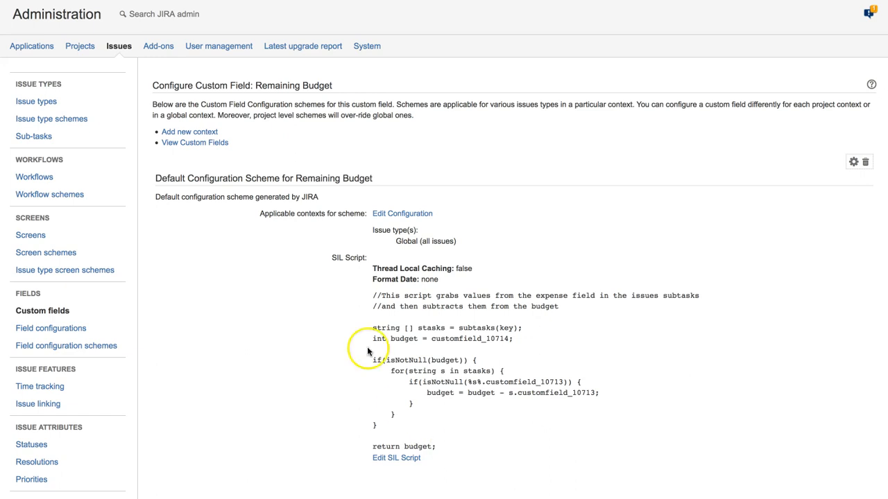
scroll(300, 246, up, 1)
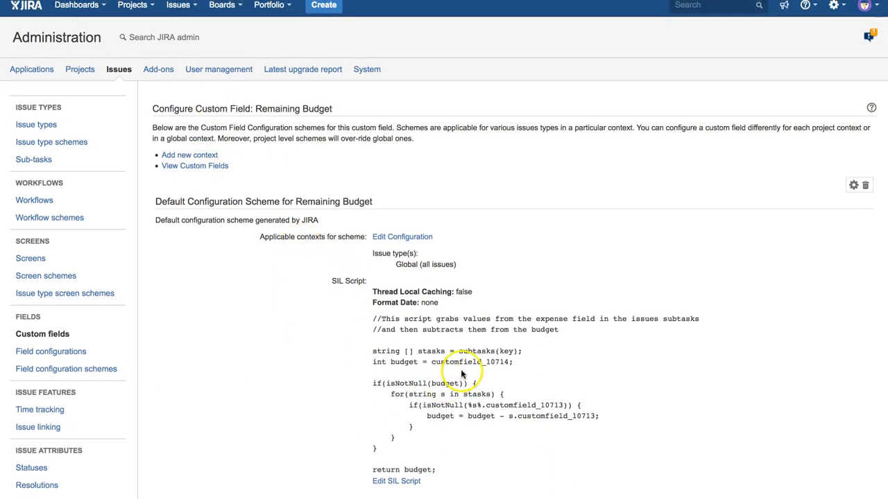
click(493, 366)
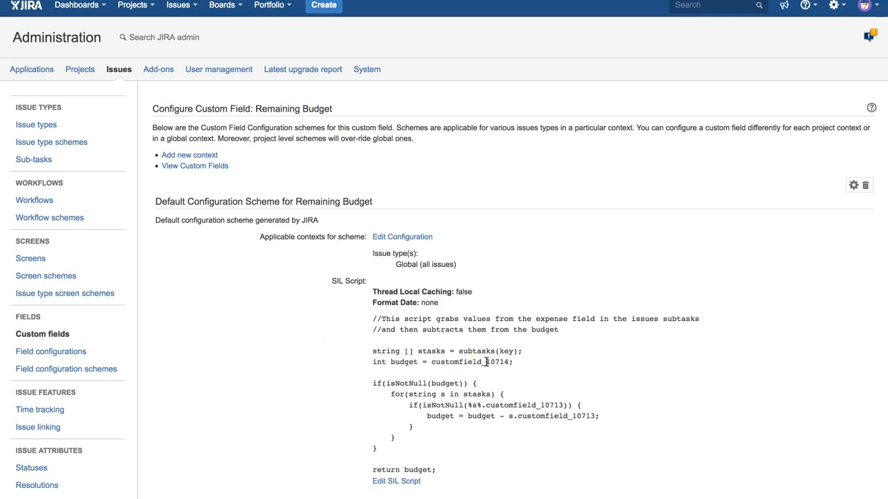
drag(485, 362, 511, 363)
click(523, 363)
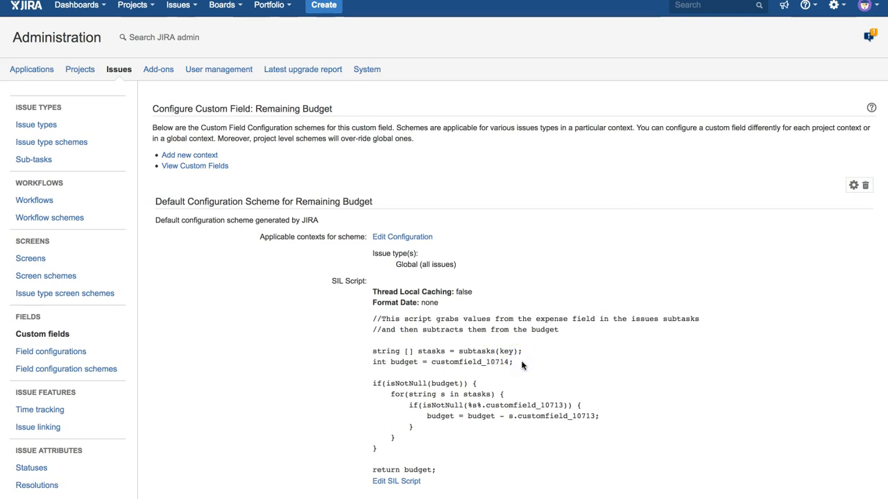